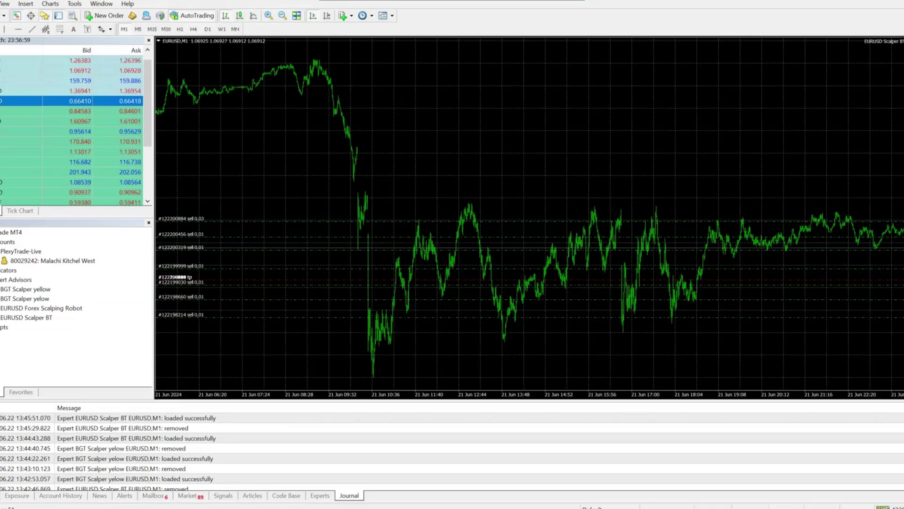
# - Show the seven open EURUSD sell trades in the Terminal's Trade list
pyautogui.click(19, 478)
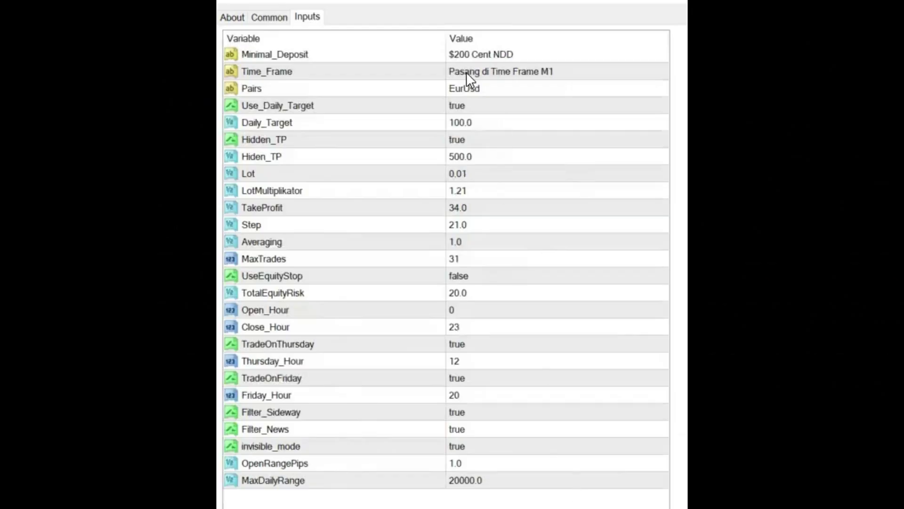
pyautogui.click(457, 55)
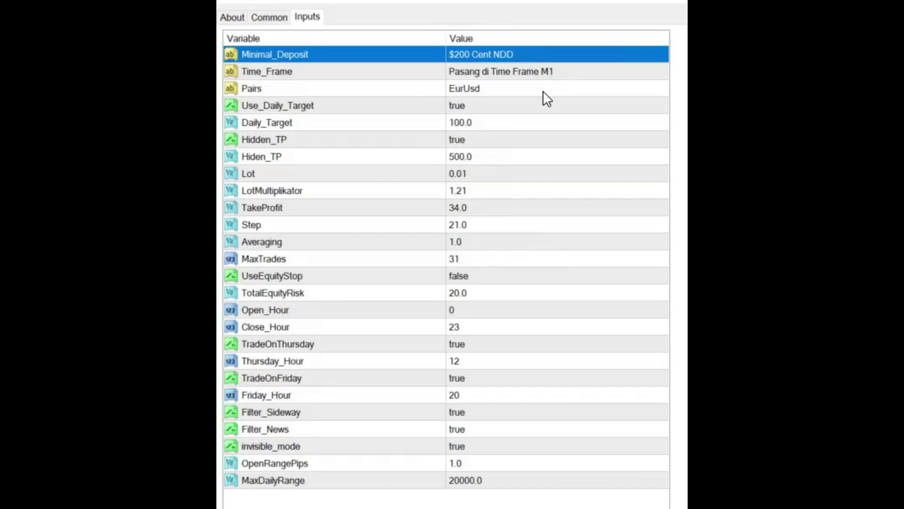
pyautogui.click(581, 77)
pyautogui.click(558, 90)
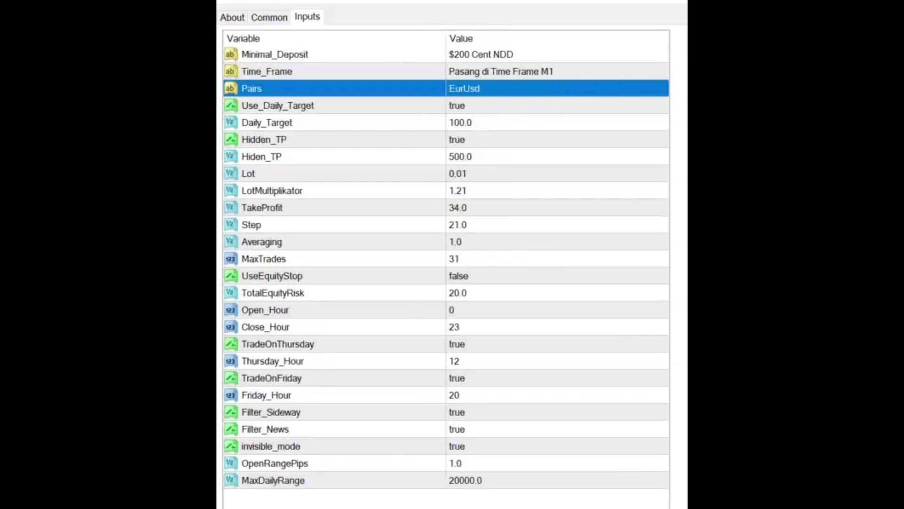
pyautogui.click(493, 127)
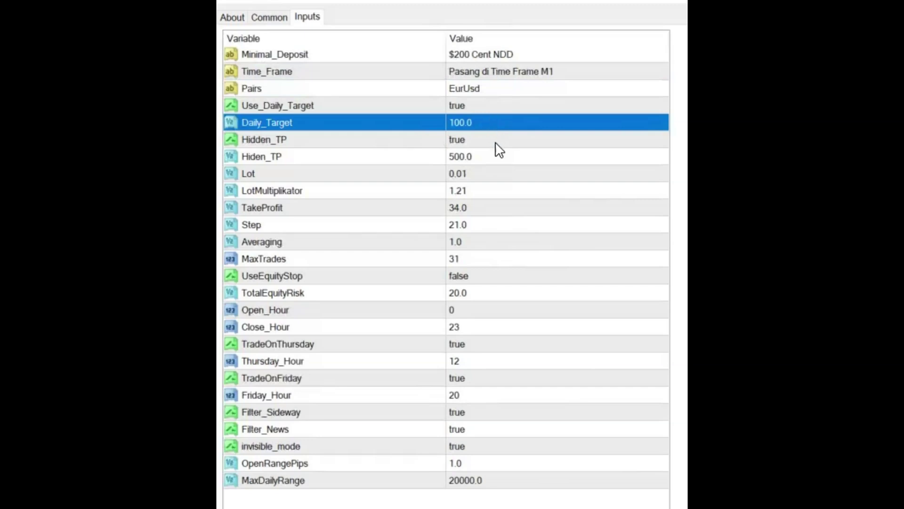
pyautogui.click(503, 157)
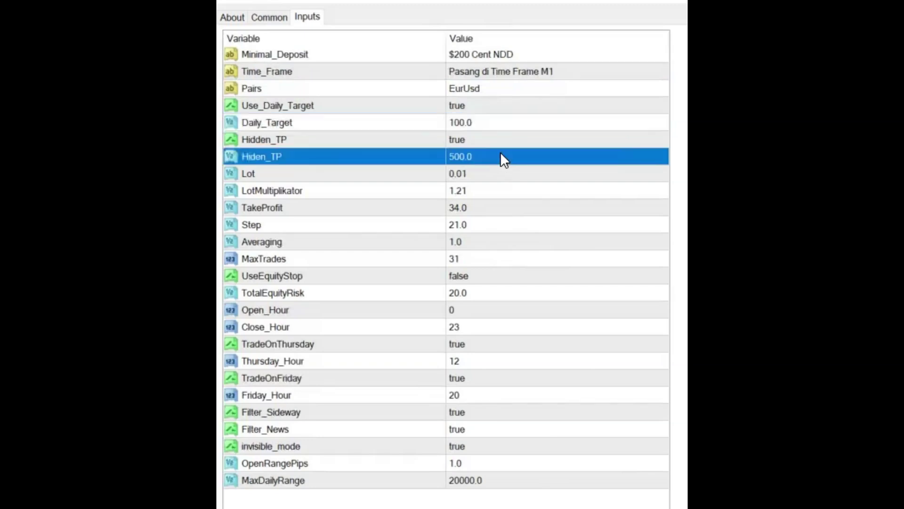
pyautogui.click(502, 174)
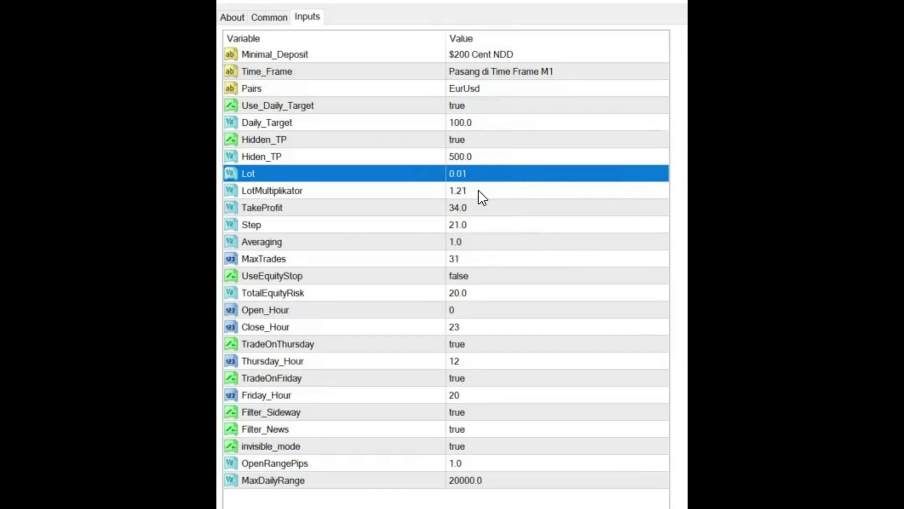
pyautogui.click(459, 191)
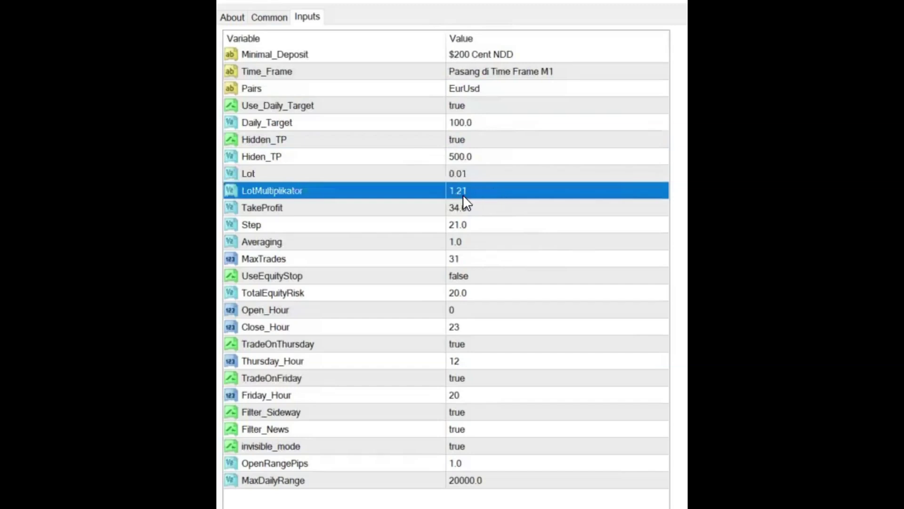
pyautogui.click(473, 173)
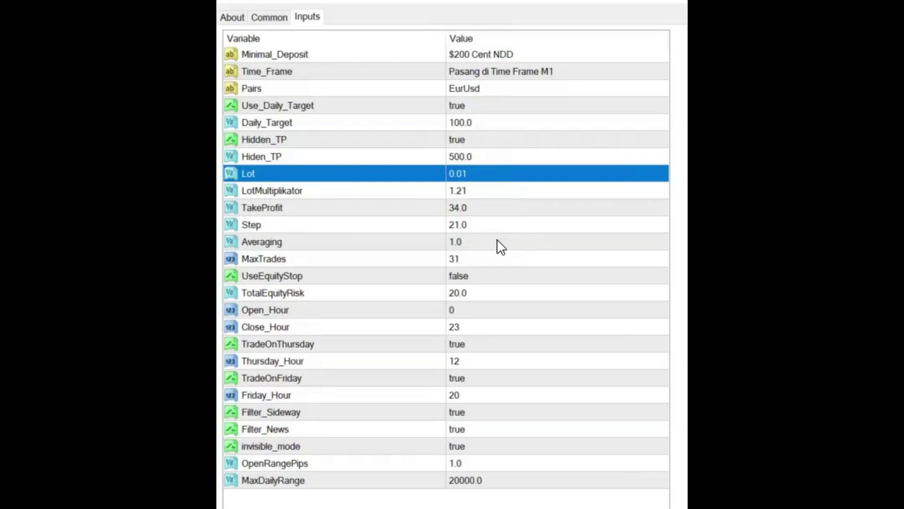
pyautogui.click(501, 259)
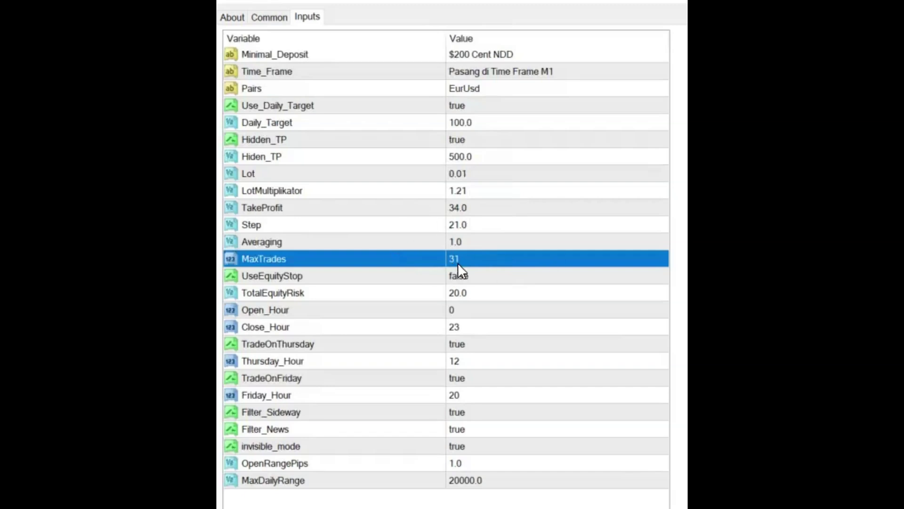
pyautogui.click(504, 295)
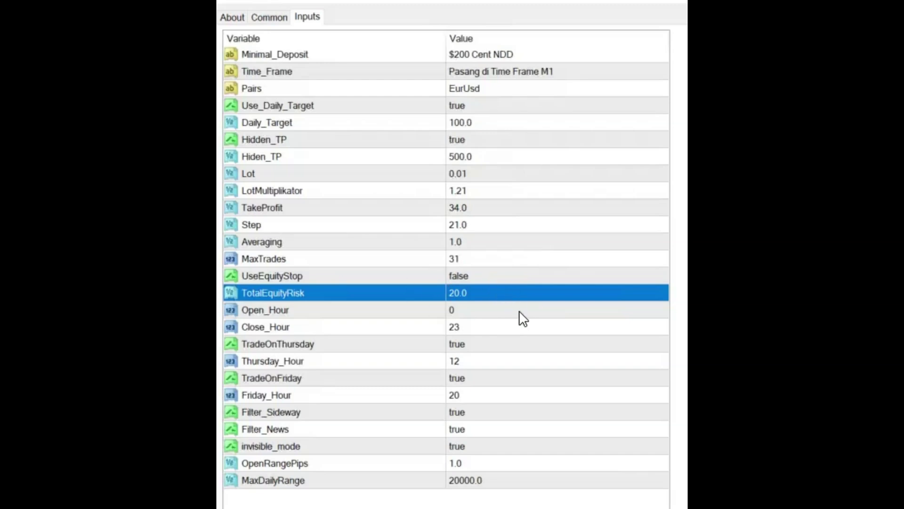
pyautogui.click(491, 362)
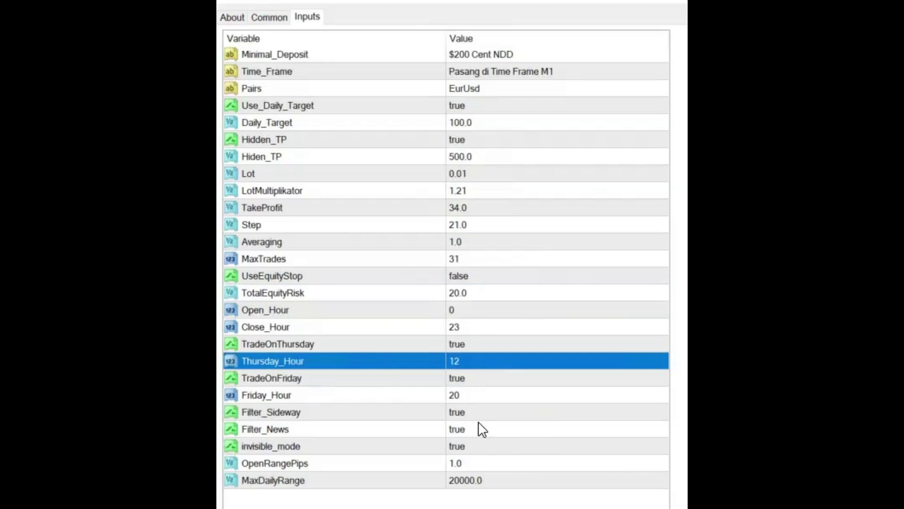
pyautogui.click(471, 394)
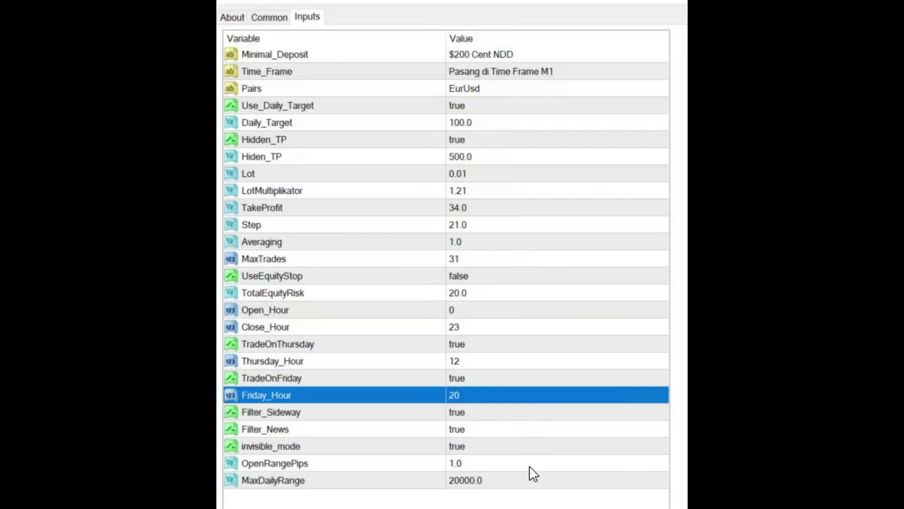
pyautogui.click(471, 411)
pyautogui.click(472, 428)
pyautogui.click(471, 462)
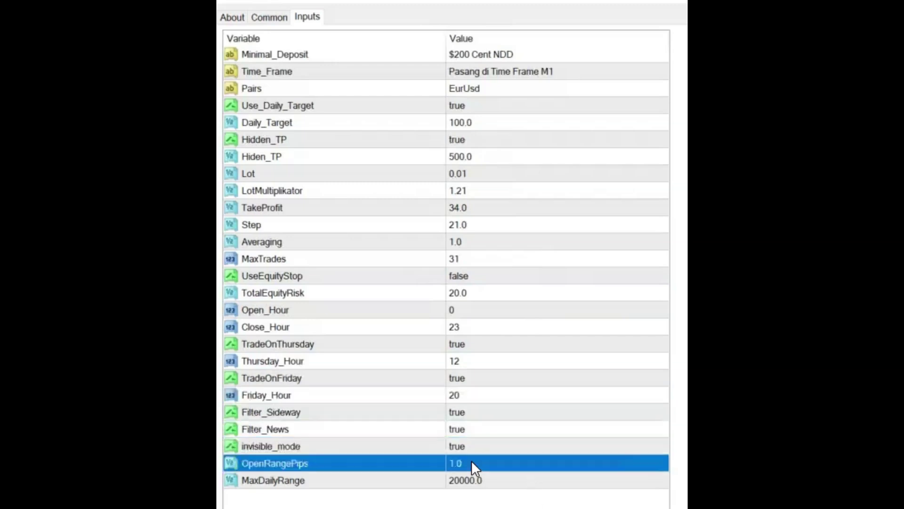
pyautogui.click(473, 479)
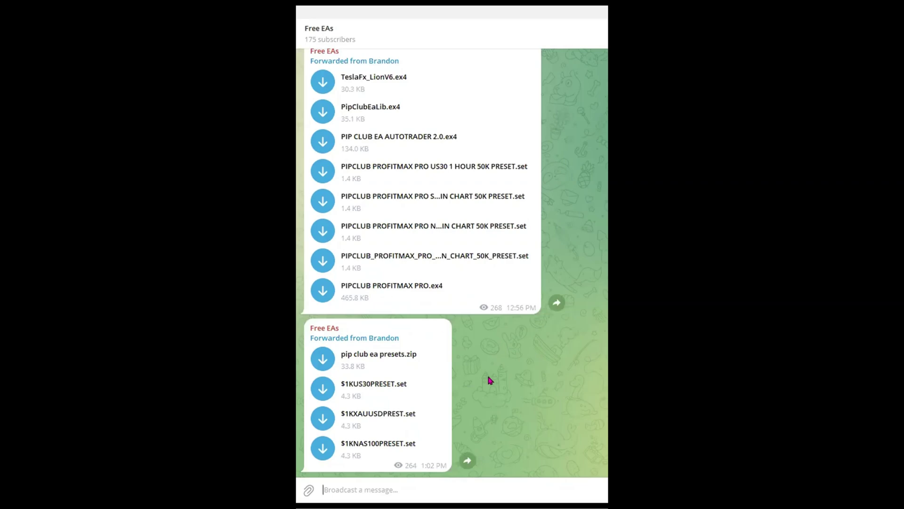
pyautogui.scroll(8, 569, 412)
pyautogui.scroll(5, 572, 419)
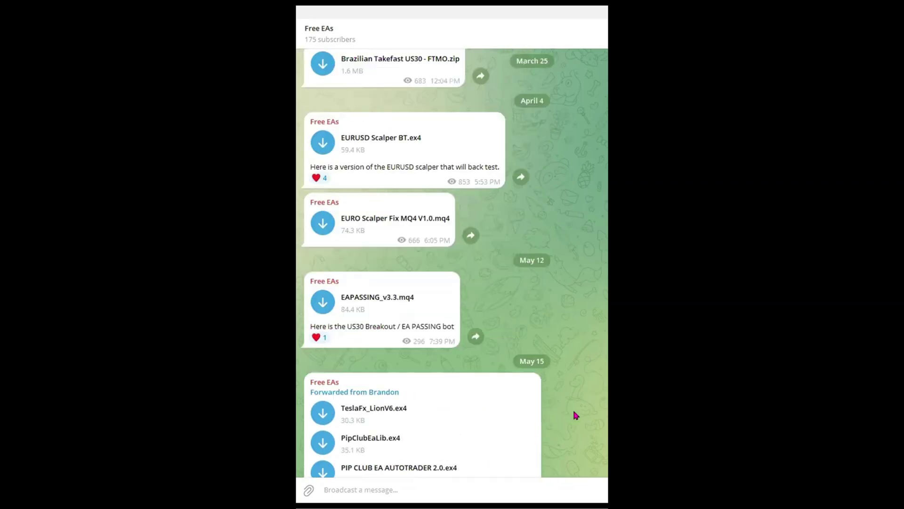
pyautogui.scroll(3, 571, 419)
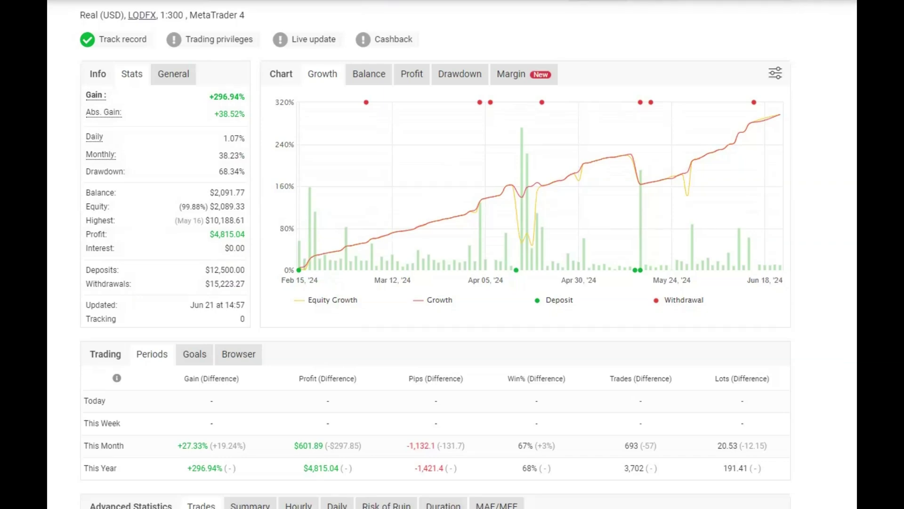
pyautogui.scroll(-8, 452, 255)
pyautogui.scroll(5, 149, 177)
pyautogui.scroll(1, 149, 178)
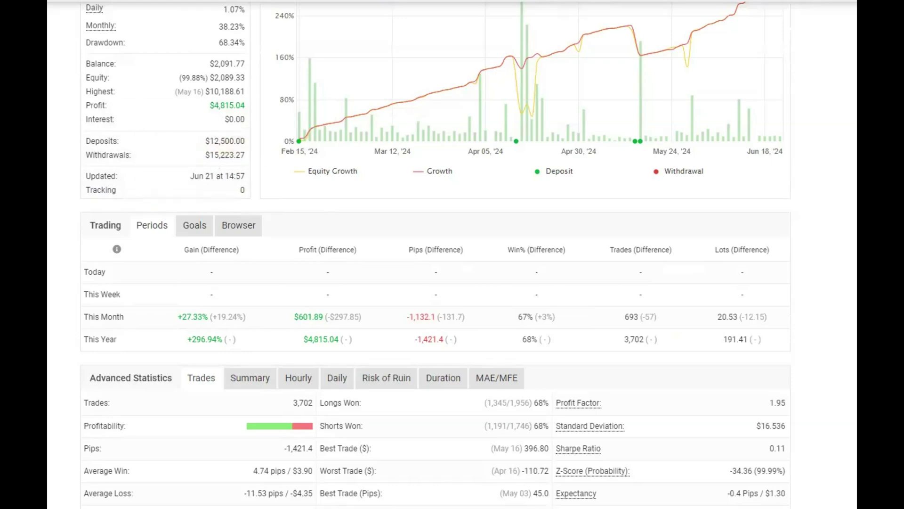
pyautogui.scroll(-5, 453, 254)
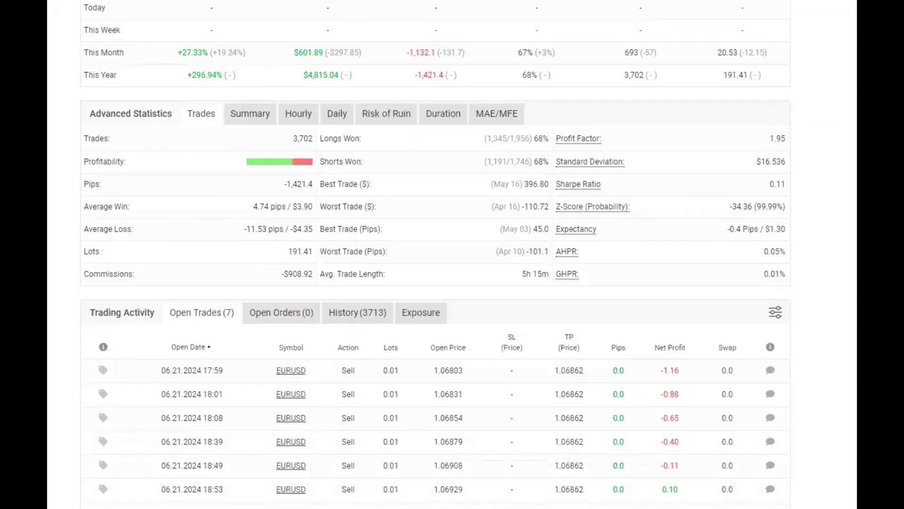
pyautogui.scroll(-4, 452, 254)
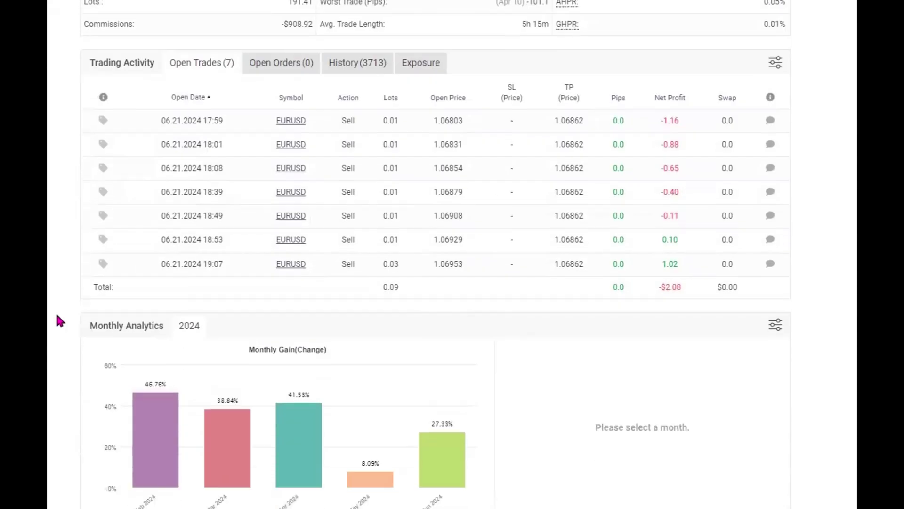
pyautogui.scroll(-3, 55, 311)
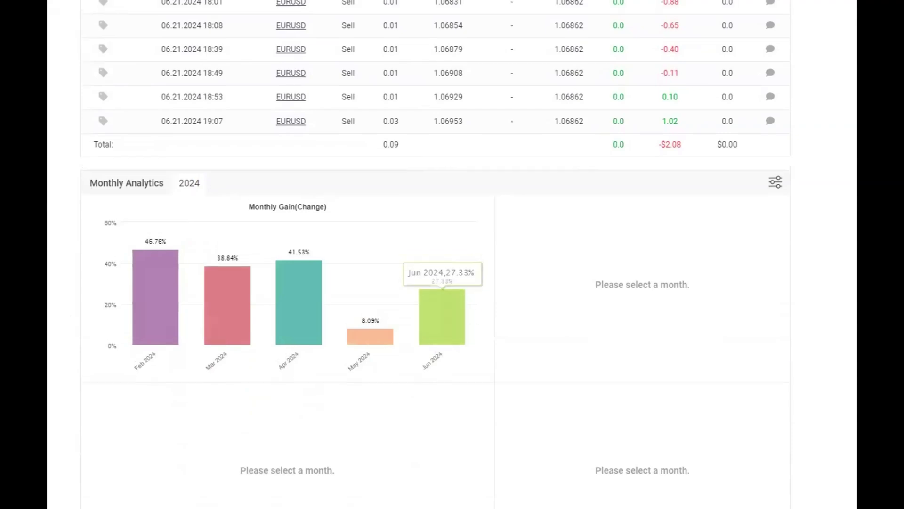
pyautogui.scroll(15, 452, 283)
pyautogui.scroll(-3, 452, 282)
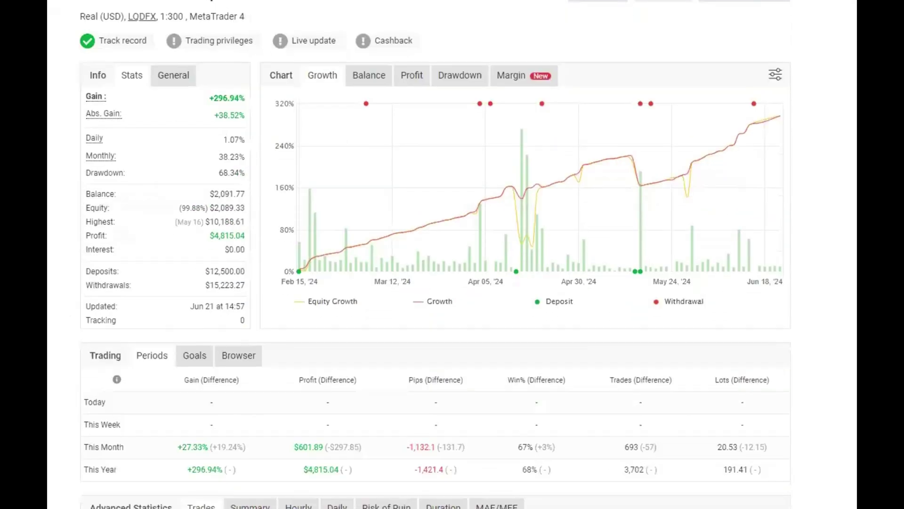